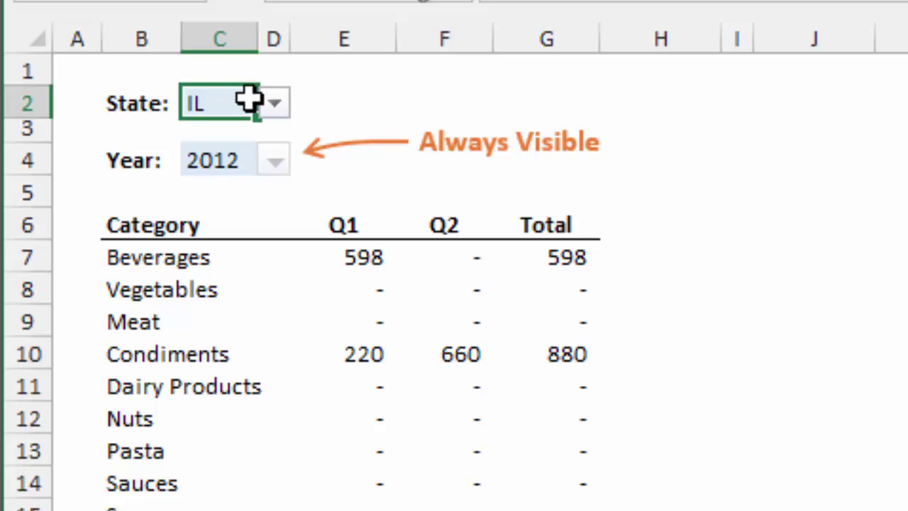
# - Change the State in C2 from IL to WI, then select other cells to watch its arrow hide
pyautogui.click(278, 102)
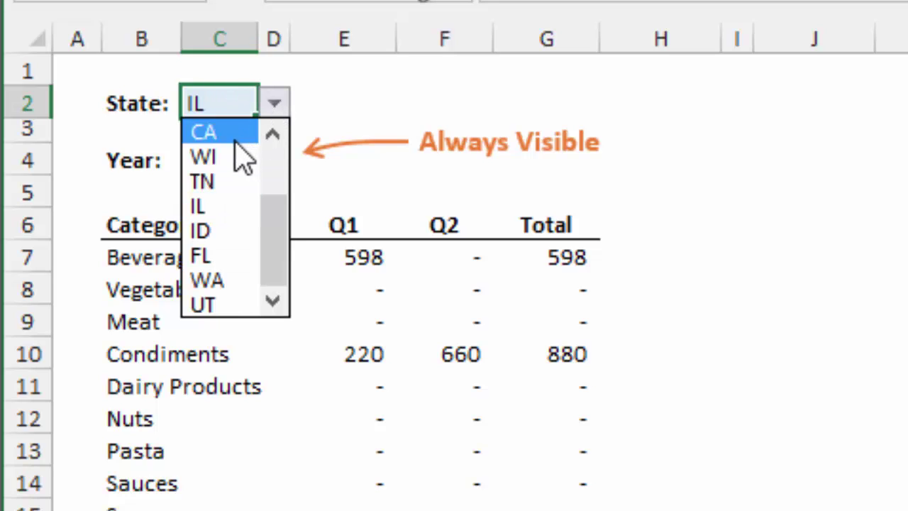
pyautogui.press('Escape')
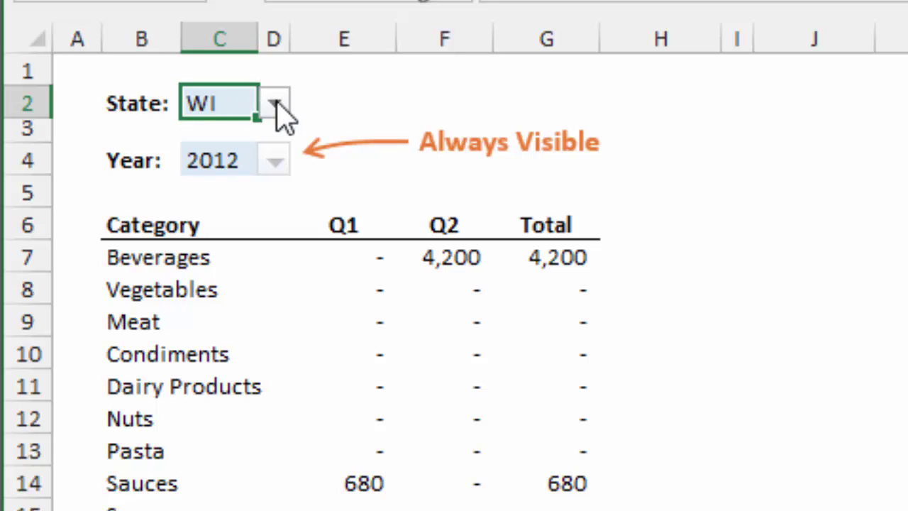
pyautogui.click(363, 103)
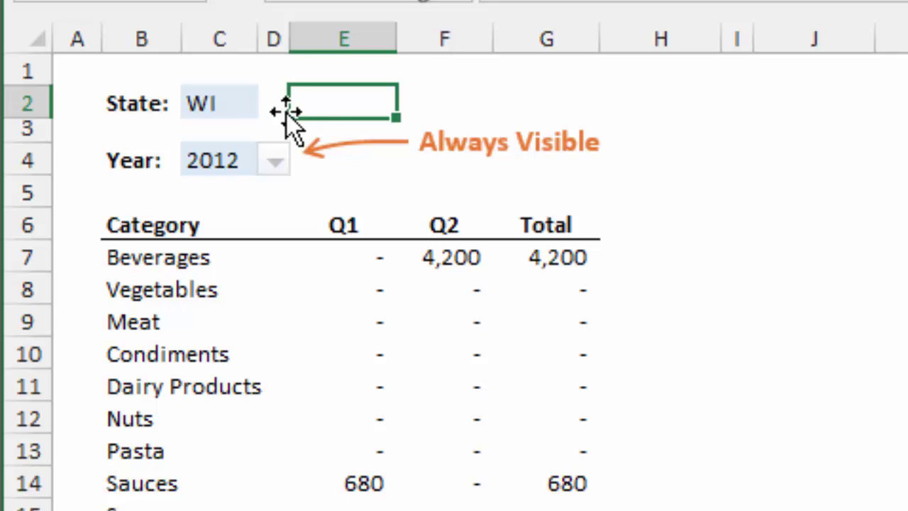
pyautogui.click(208, 103)
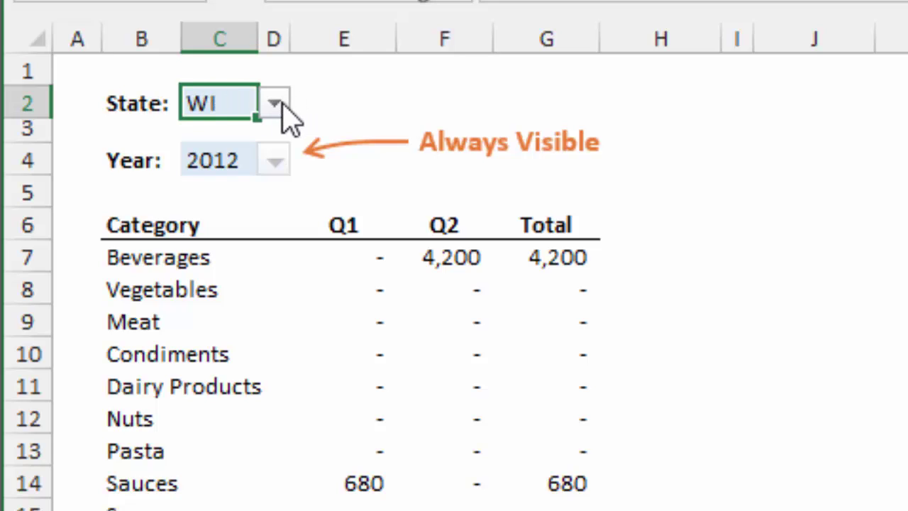
pyautogui.doubleClick(424, 89)
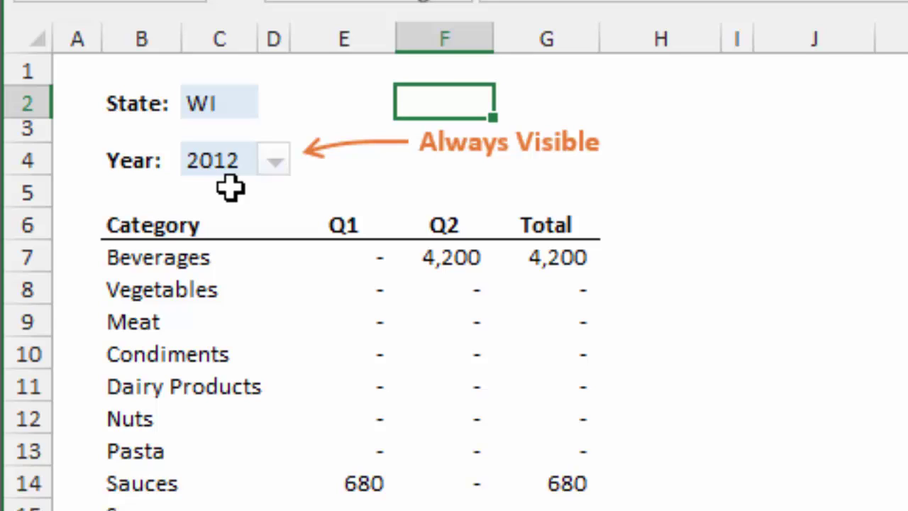
pyautogui.click(278, 163)
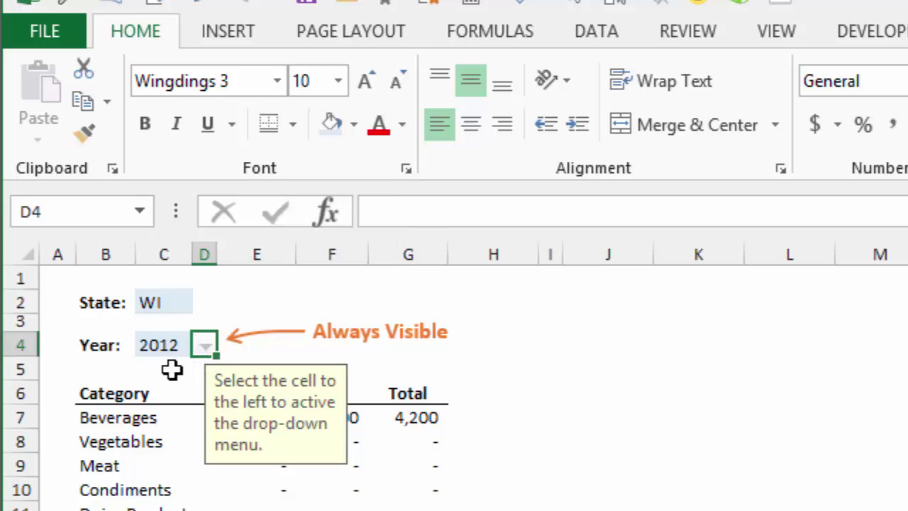
pyautogui.click(171, 369)
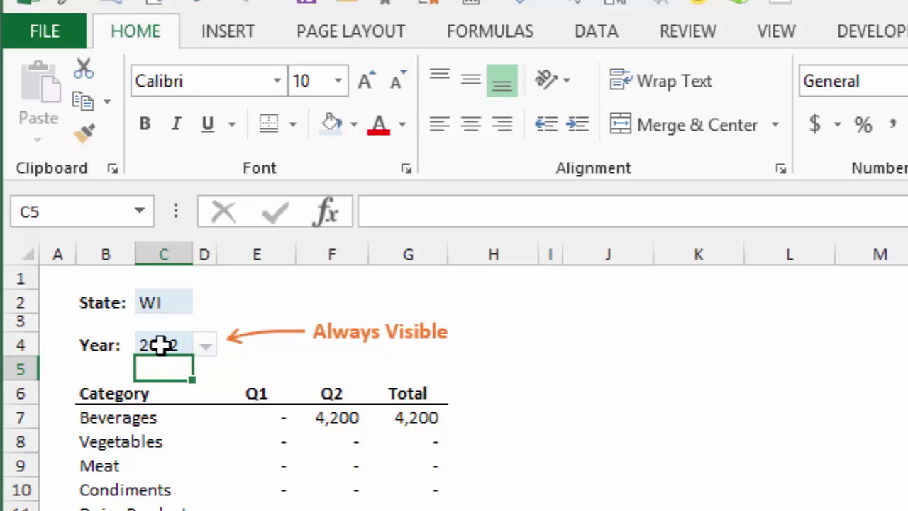
pyautogui.click(162, 345)
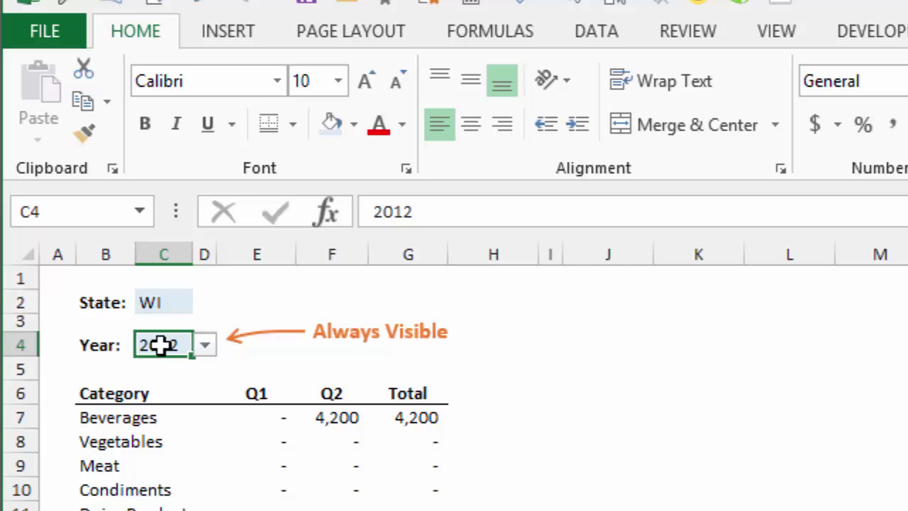
pyautogui.click(205, 344)
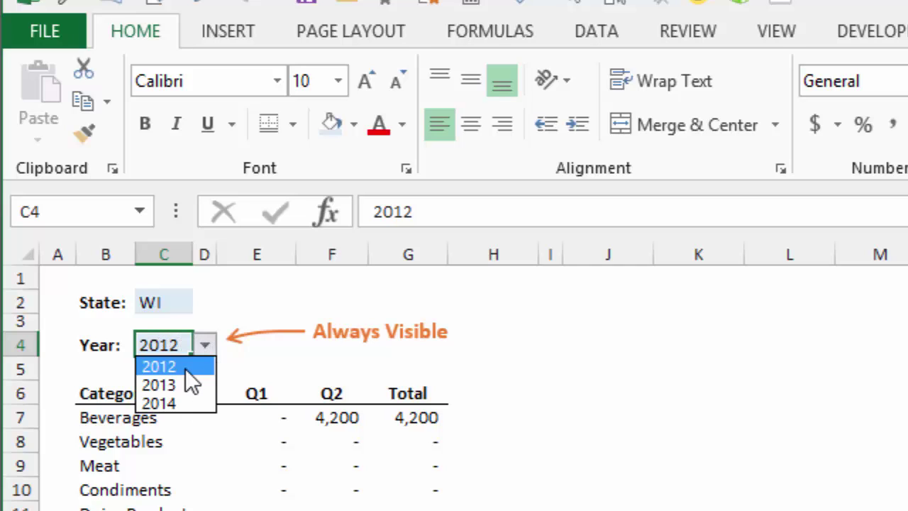
pyautogui.click(185, 366)
pyautogui.click(171, 368)
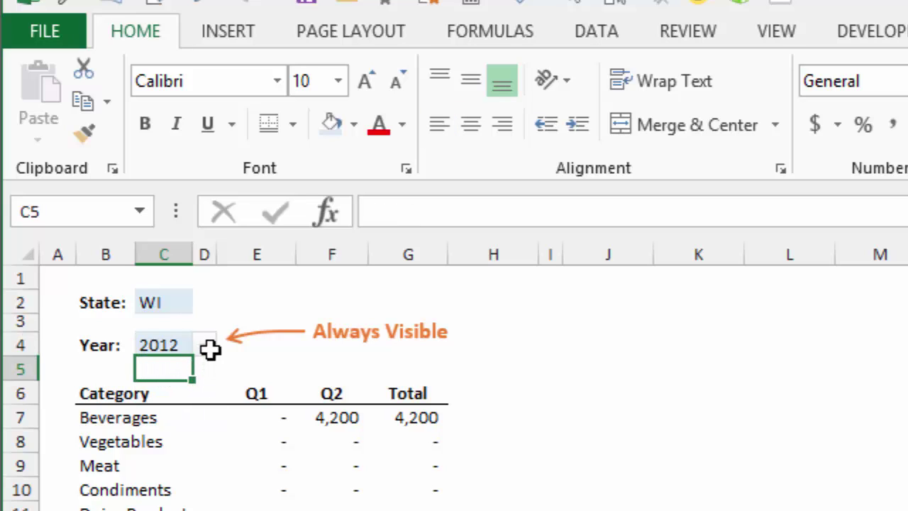
# - Insert the Wingdings 3 down-pointing triangle, character code 128, into D4 via the Symbol dialog
pyautogui.click(207, 346)
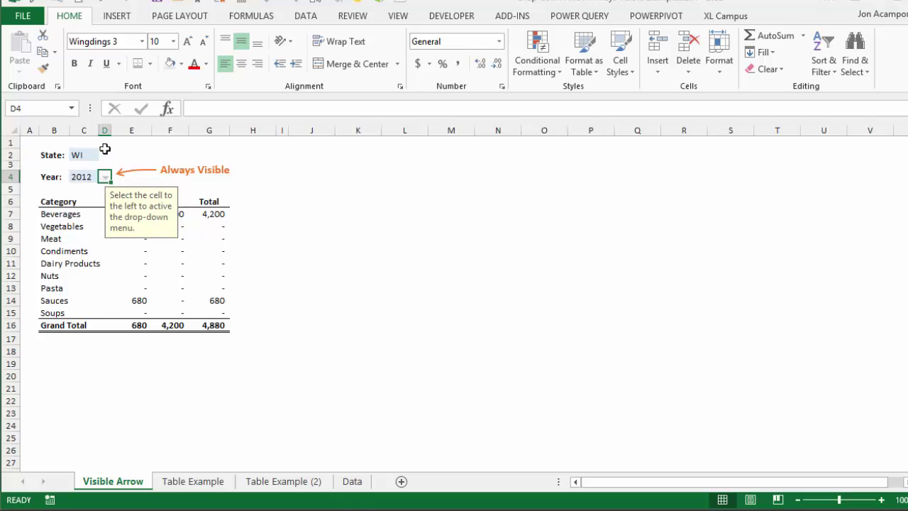
pyautogui.click(115, 17)
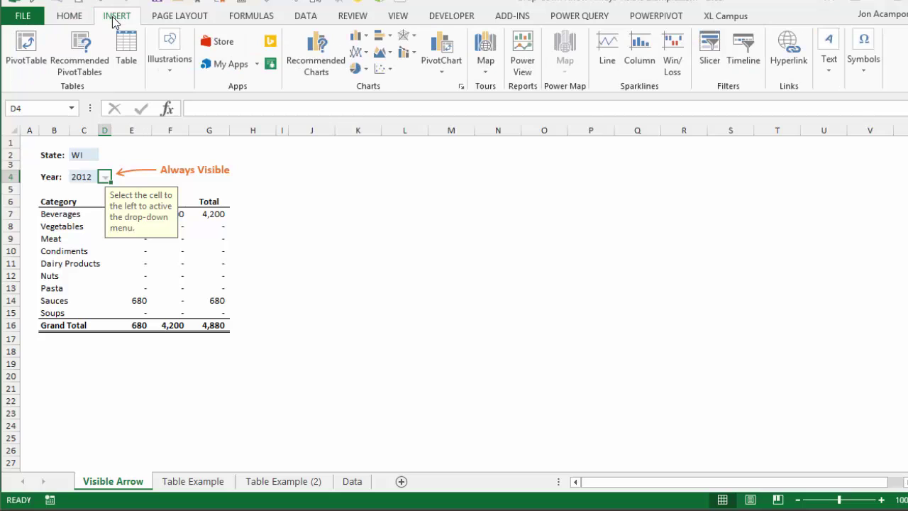
pyautogui.click(861, 57)
pyautogui.click(895, 113)
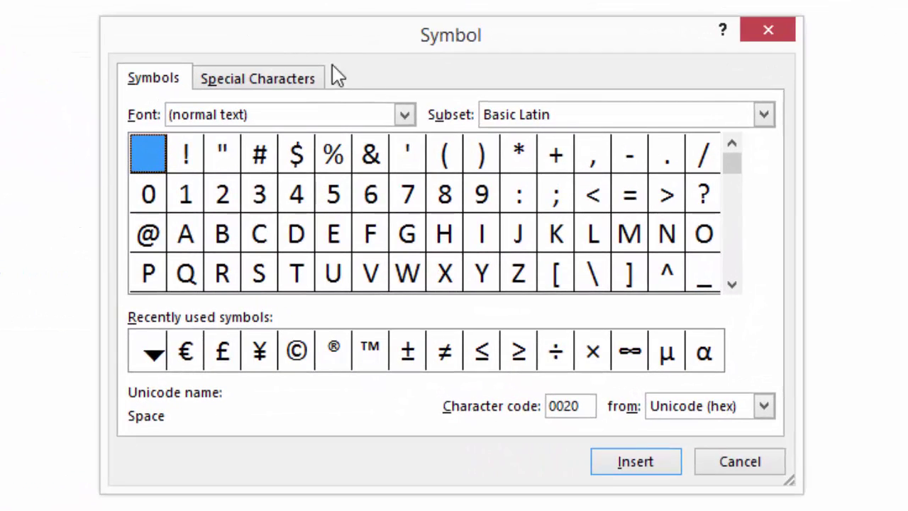
pyautogui.click(405, 114)
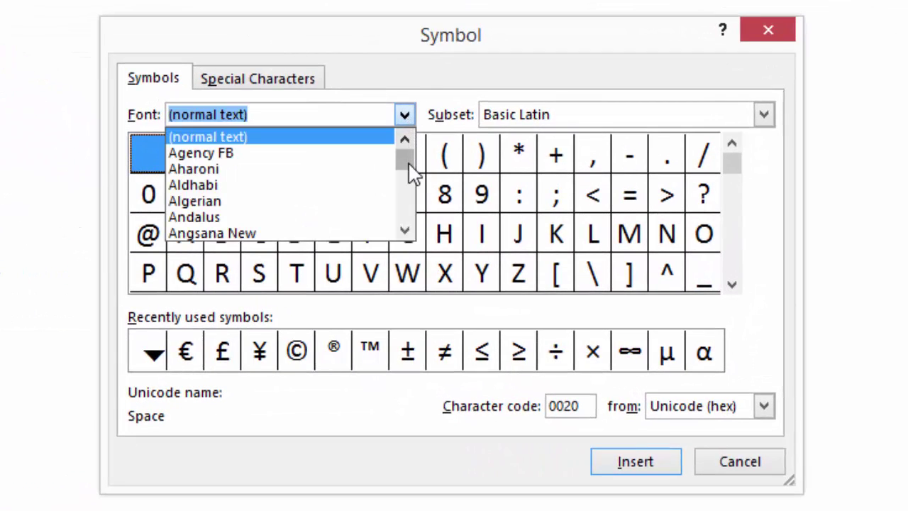
pyautogui.moveTo(409, 164); pyautogui.dragTo(405, 223)
pyautogui.click(264, 152)
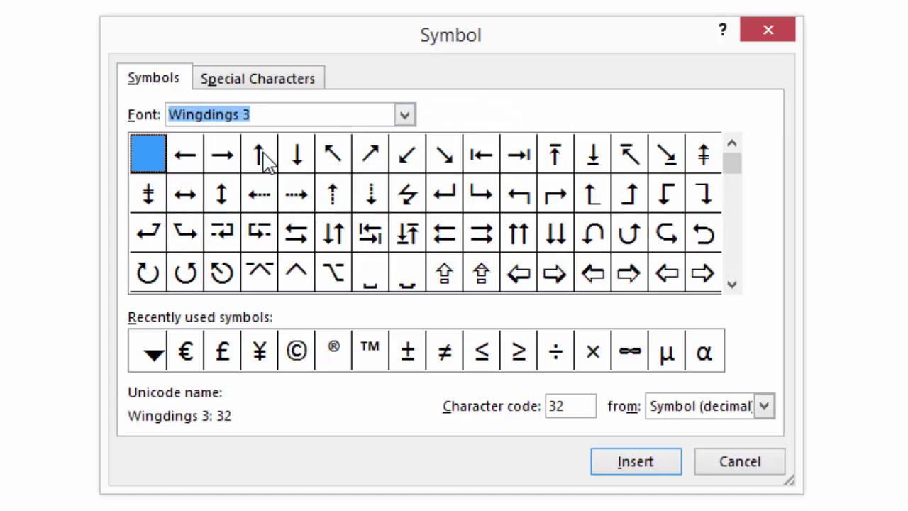
pyautogui.click(738, 236)
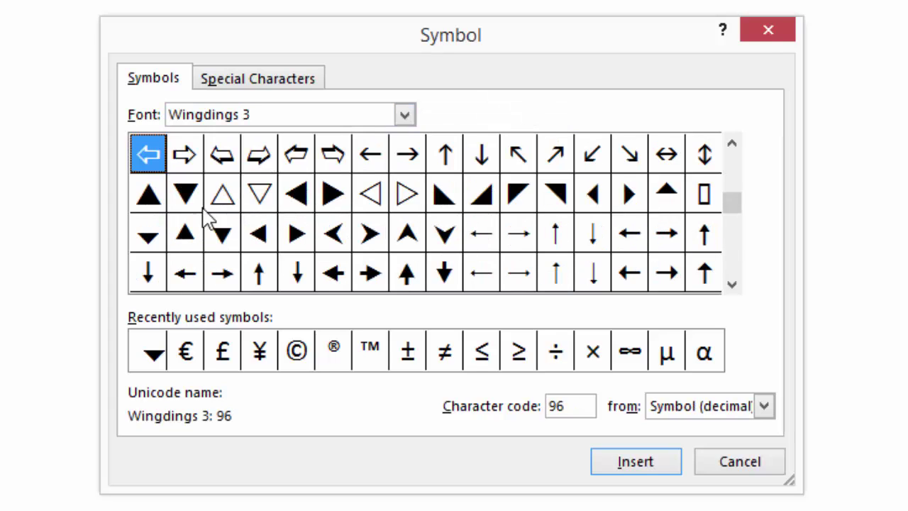
pyautogui.click(146, 243)
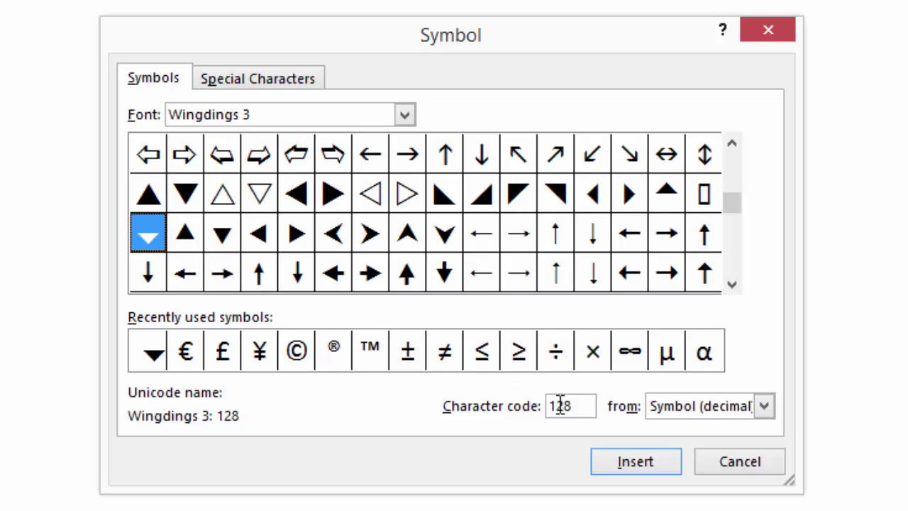
pyautogui.click(638, 462)
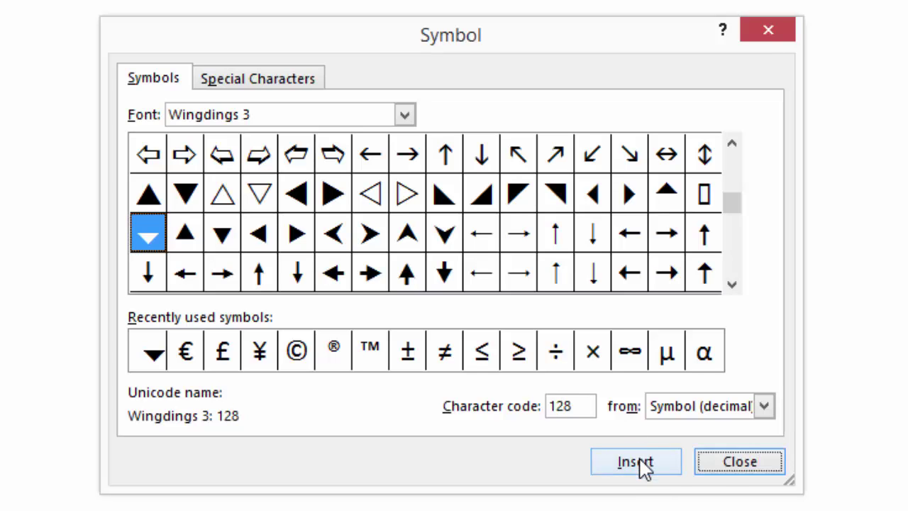
pyautogui.click(741, 462)
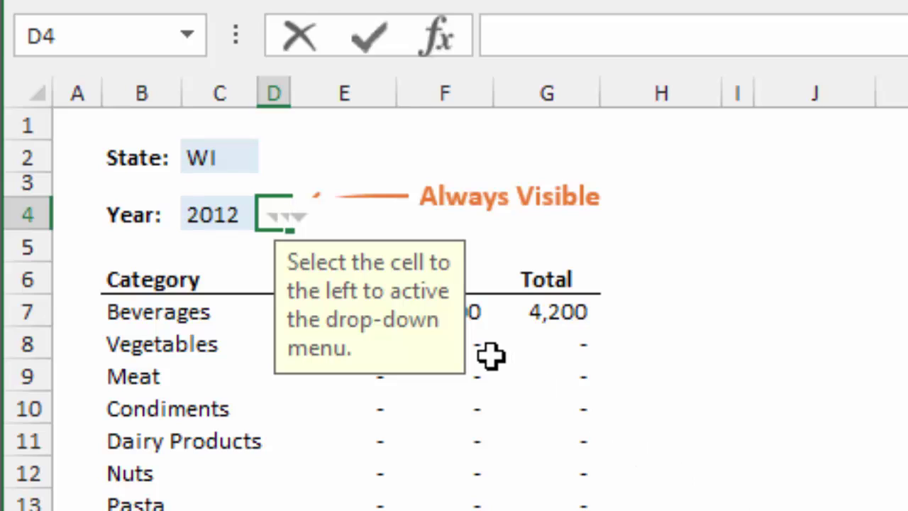
pyautogui.press('Return')
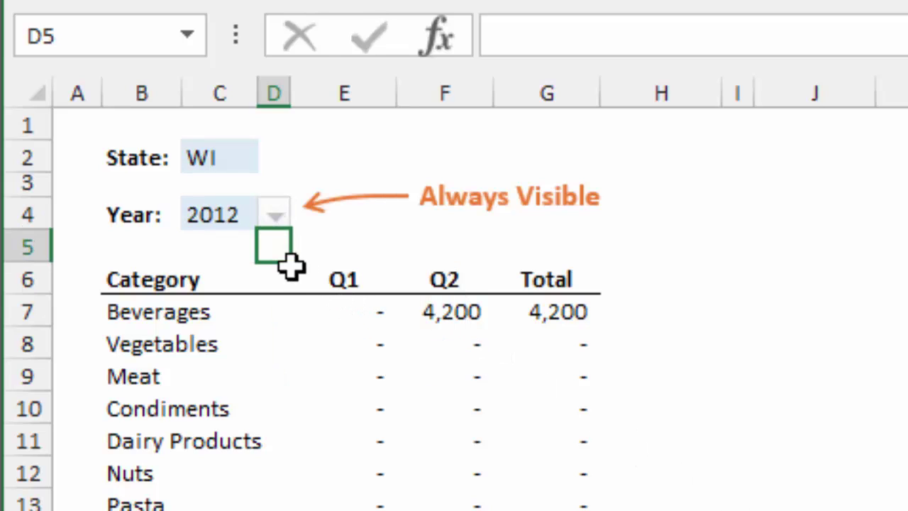
pyautogui.click(276, 212)
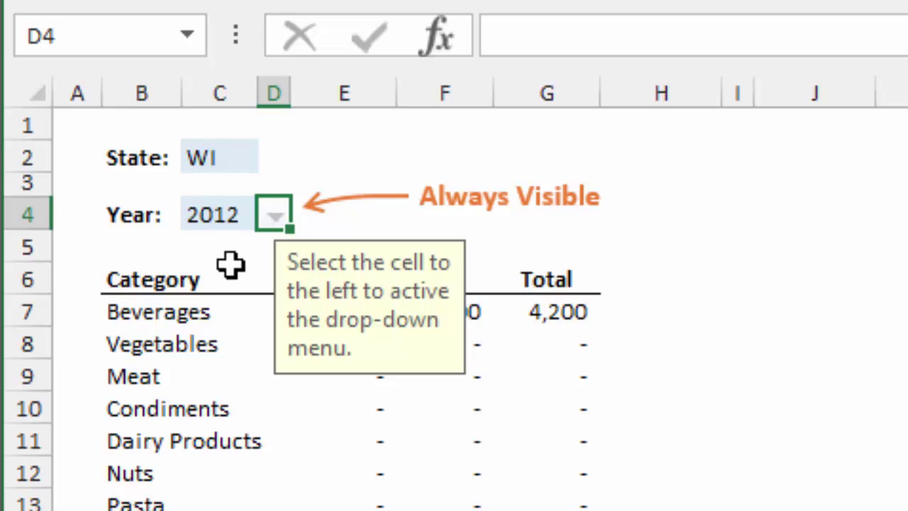
pyautogui.write('q')
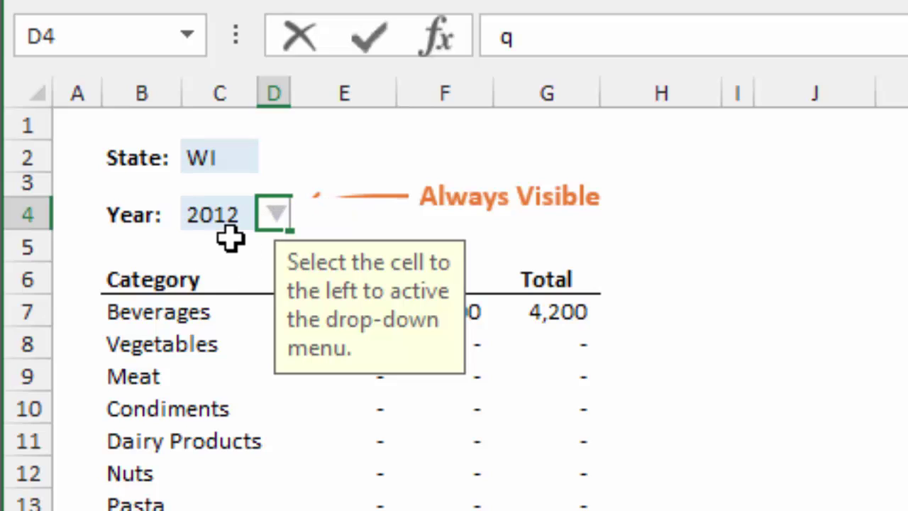
pyautogui.press('Return')
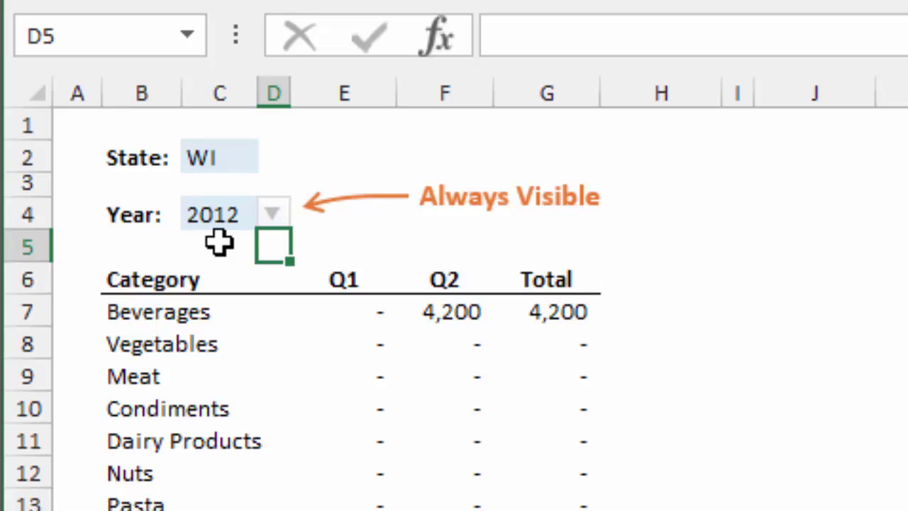
pyautogui.press('Up')
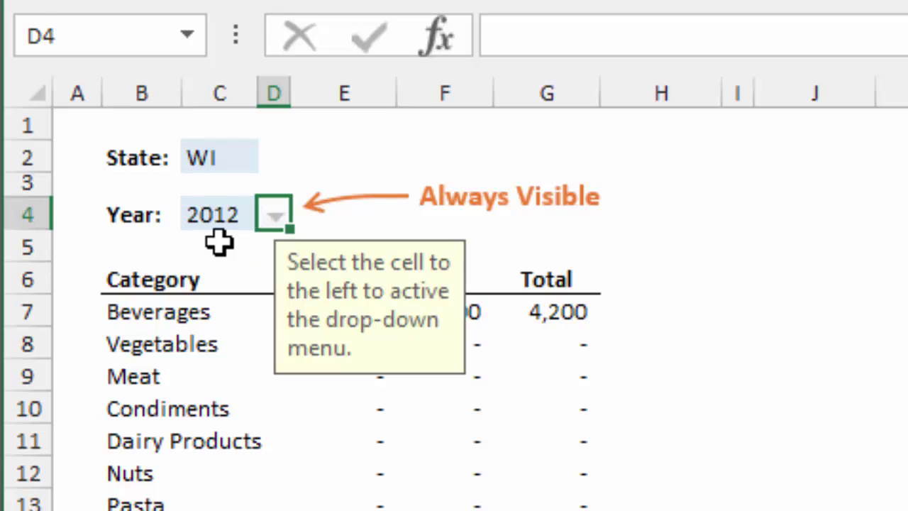
pyautogui.click(218, 210)
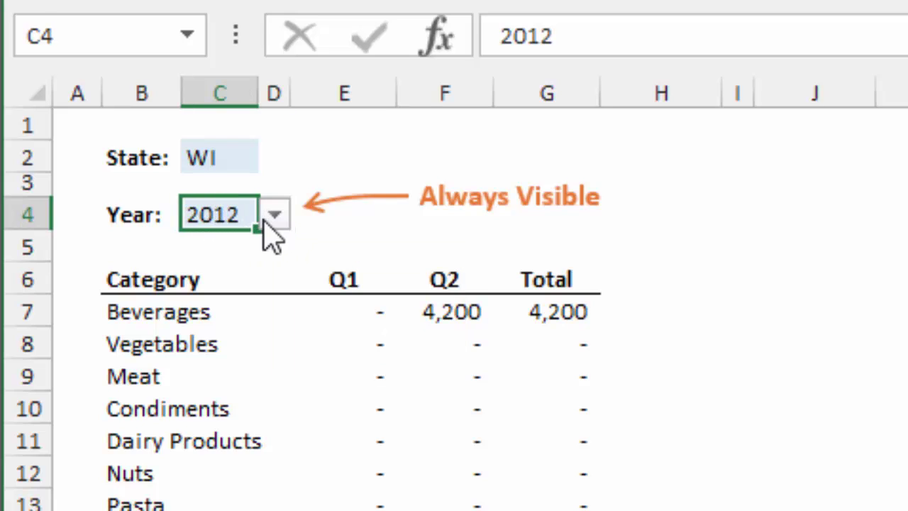
pyautogui.click(232, 244)
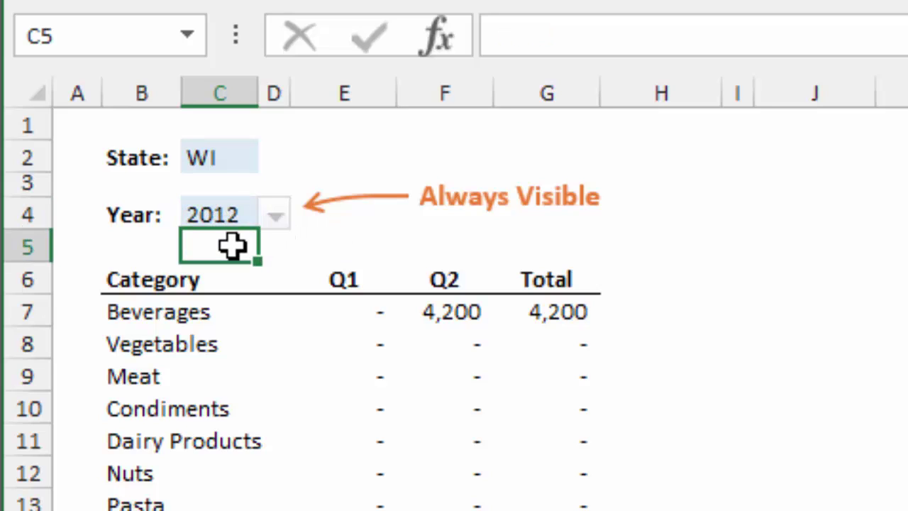
pyautogui.click(276, 214)
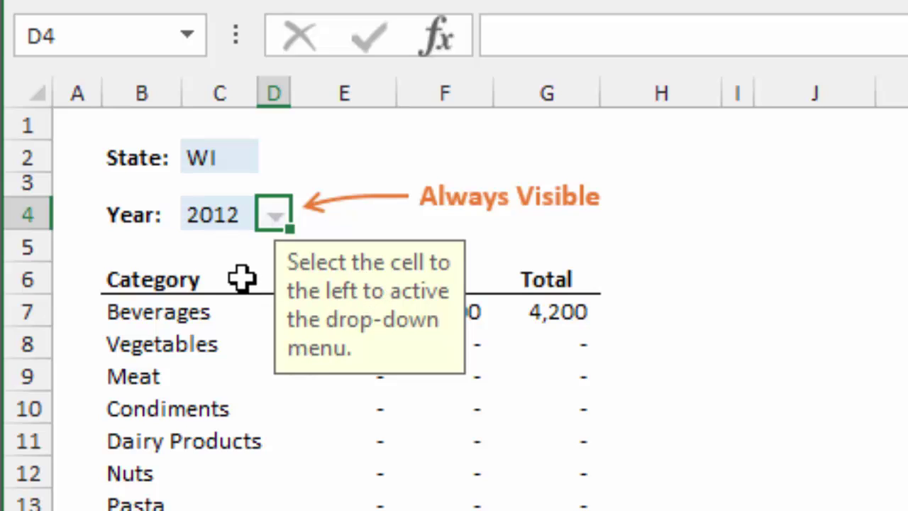
pyautogui.click(219, 254)
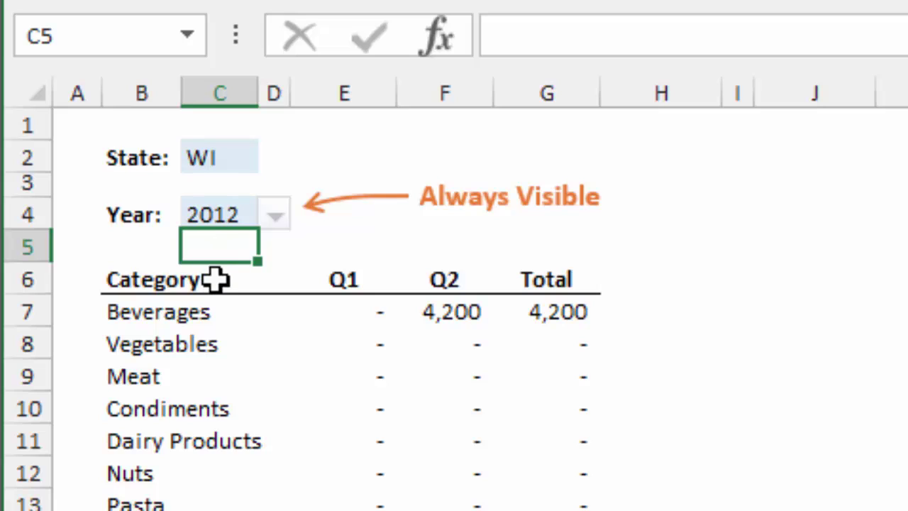
pyautogui.click(282, 212)
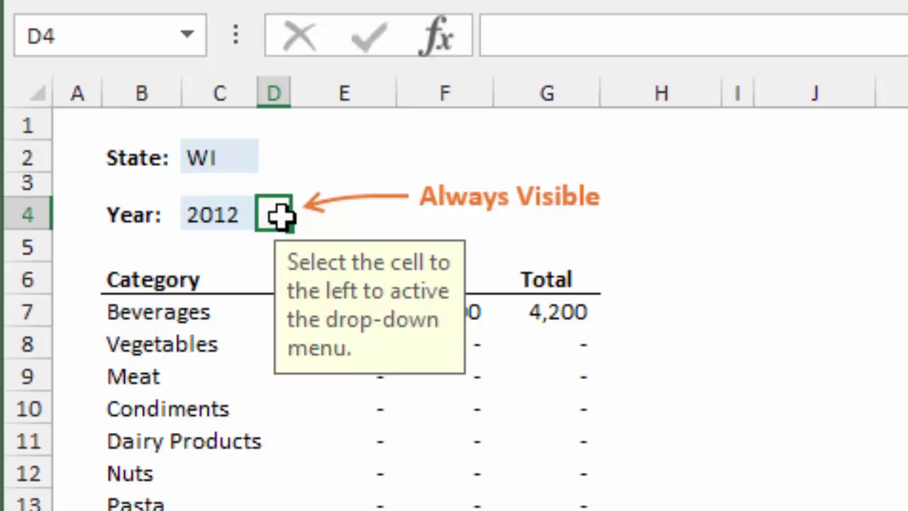
pyautogui.click(205, 217)
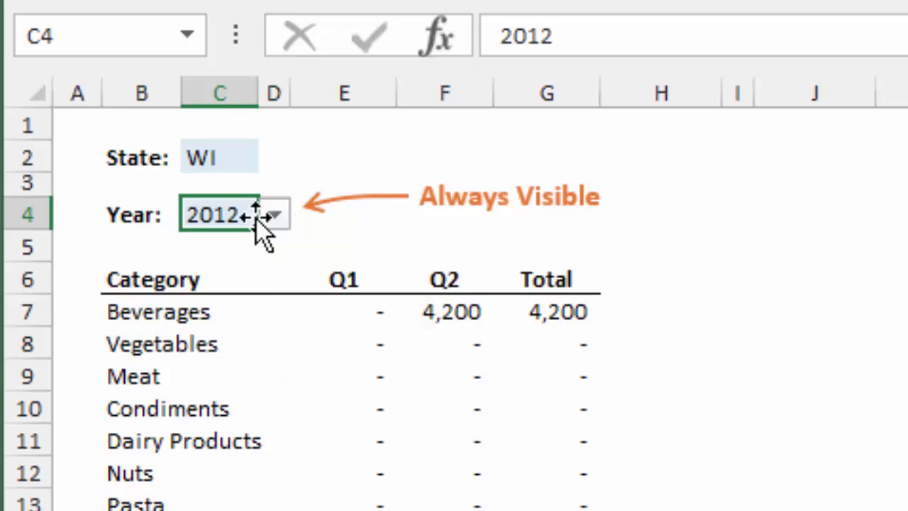
pyautogui.click(277, 217)
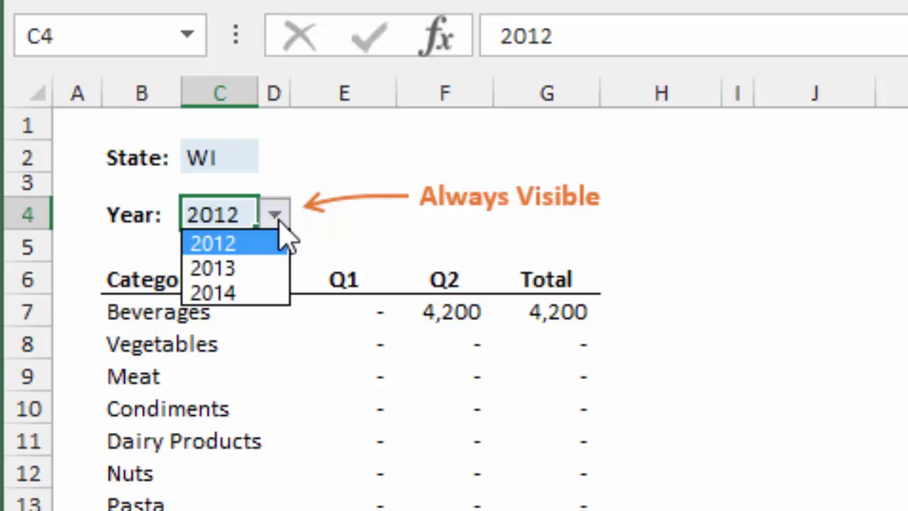
pyautogui.click(288, 241)
pyautogui.click(313, 264)
pyautogui.click(271, 215)
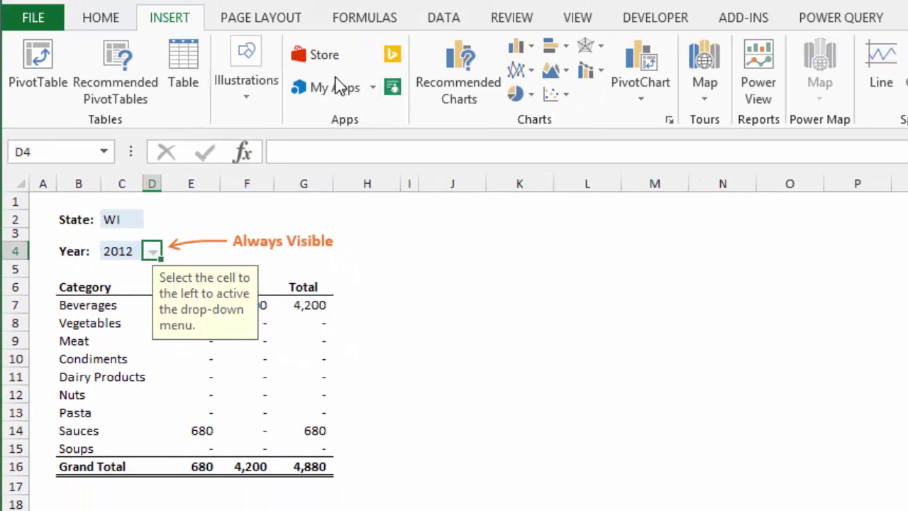
pyautogui.click(438, 26)
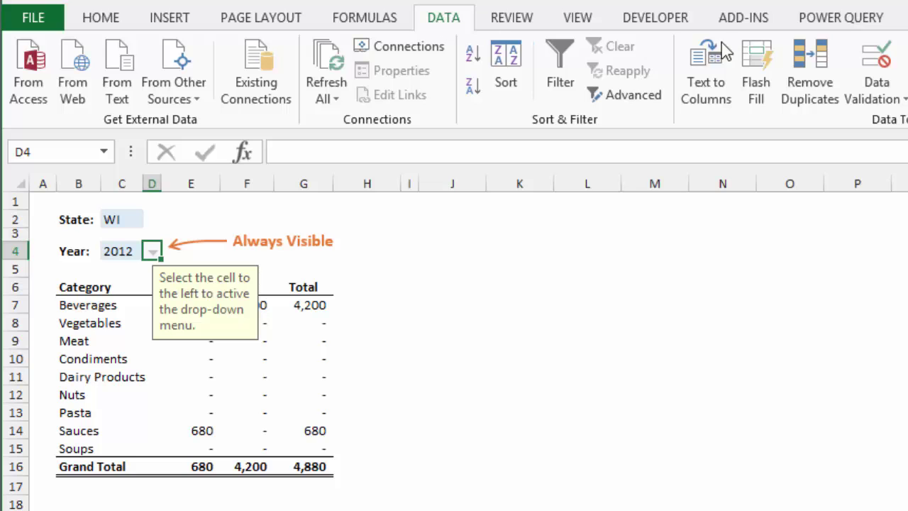
pyautogui.click(878, 61)
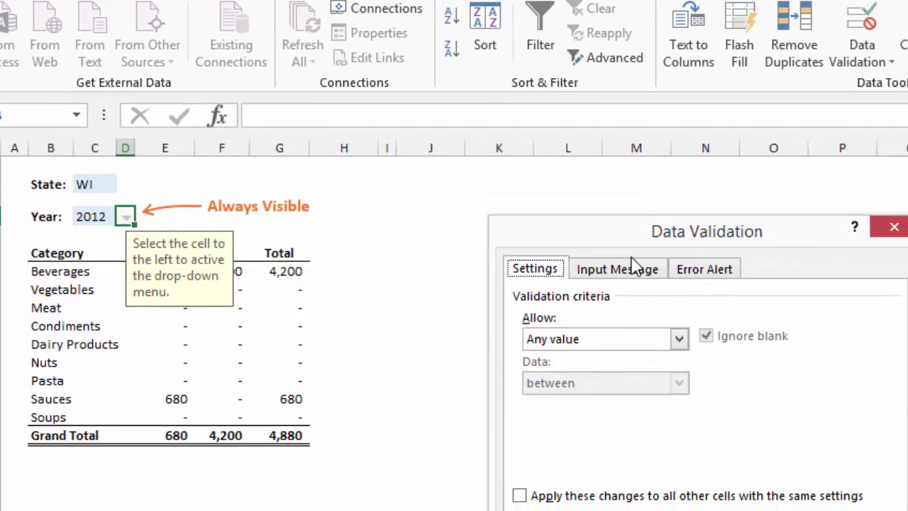
pyautogui.click(642, 303)
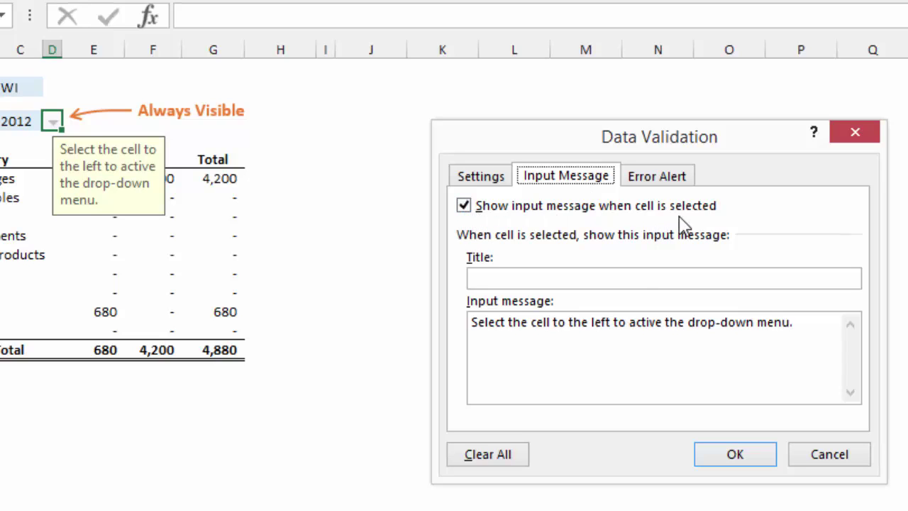
pyautogui.moveTo(482, 323); pyautogui.dragTo(802, 326)
pyautogui.click(803, 326)
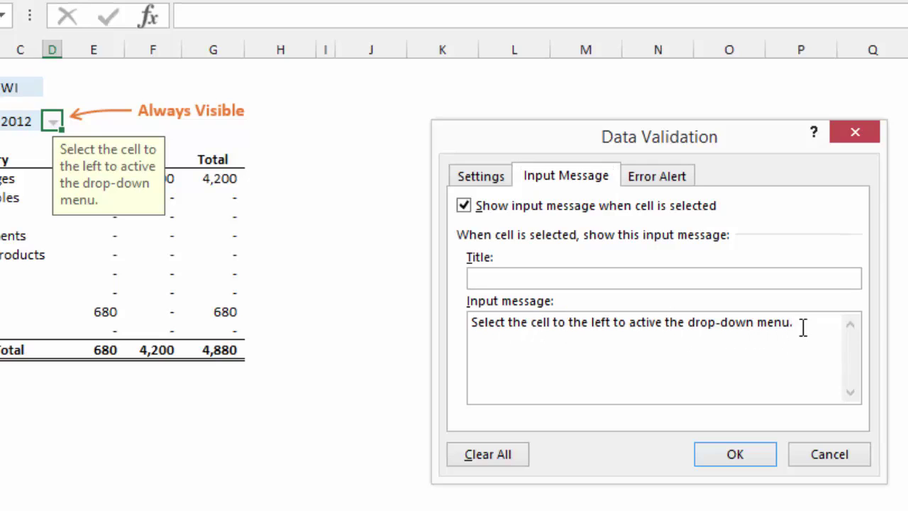
pyautogui.click(751, 456)
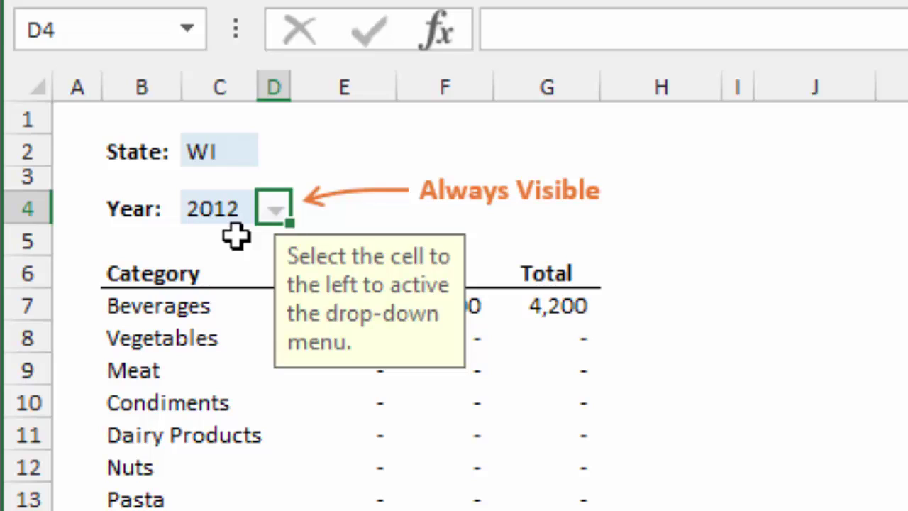
# - Copy the fake arrow cell D4 into D2 beside State and clear the copy marquee
pyautogui.hotkey('ctrl', 'c')
pyautogui.press('Up')
pyautogui.press('Up')
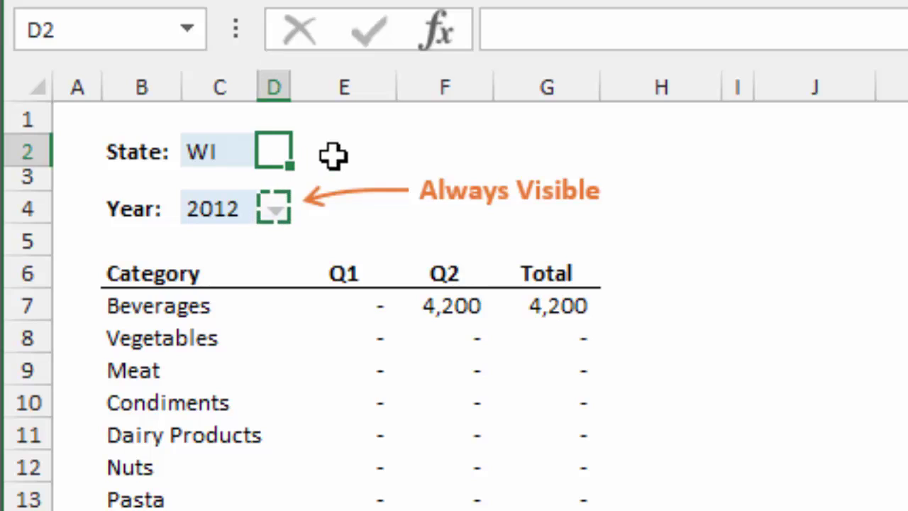
pyautogui.hotkey('ctrl', 'v')
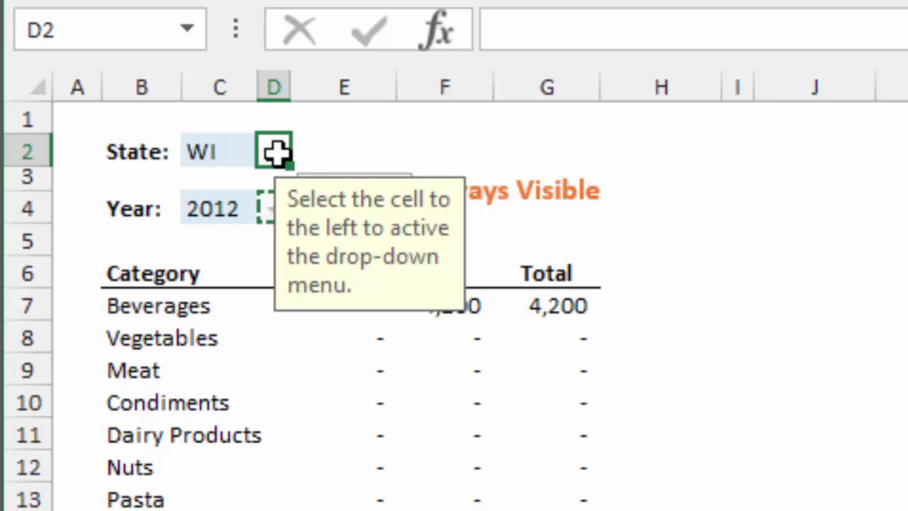
pyautogui.click(319, 149)
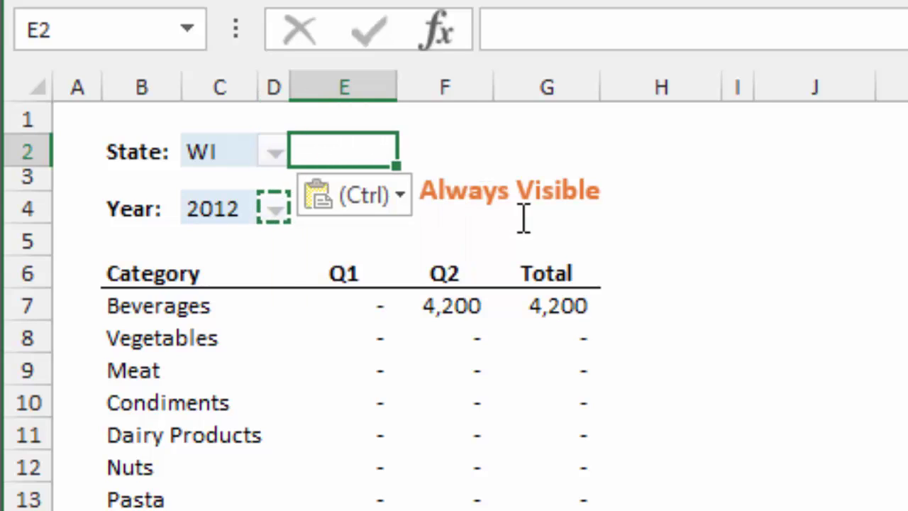
pyautogui.click(647, 237)
pyautogui.press('Escape')
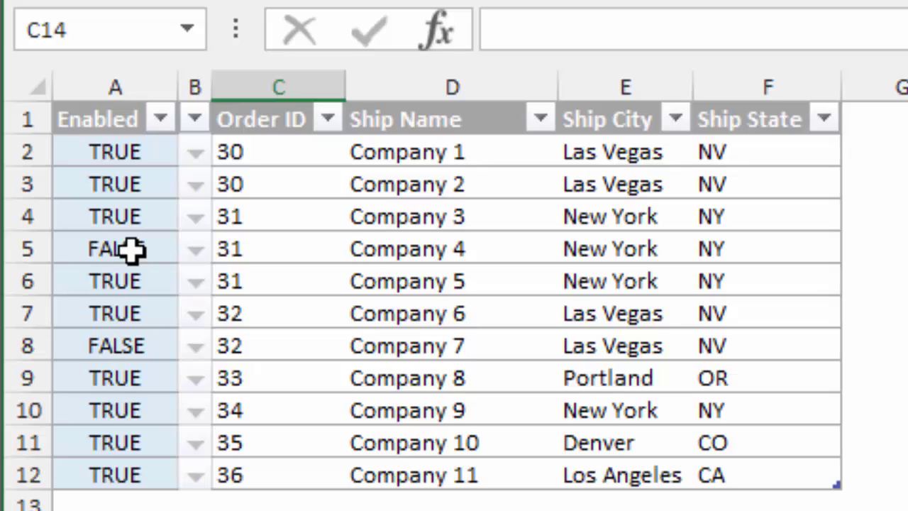
pyautogui.click(131, 248)
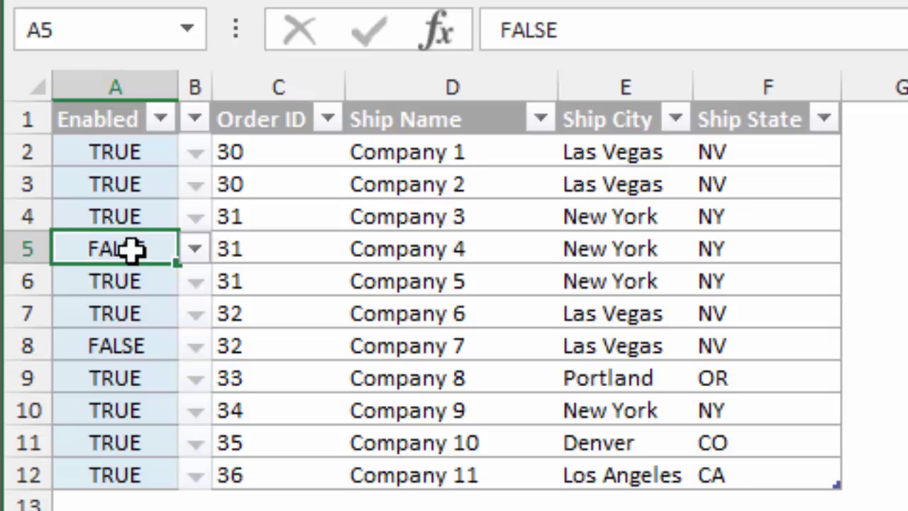
pyautogui.click(193, 249)
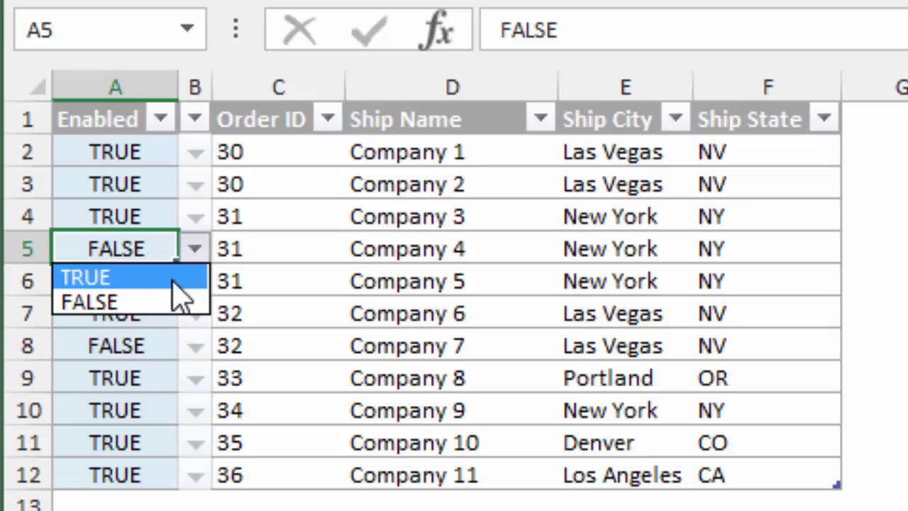
pyautogui.click(158, 247)
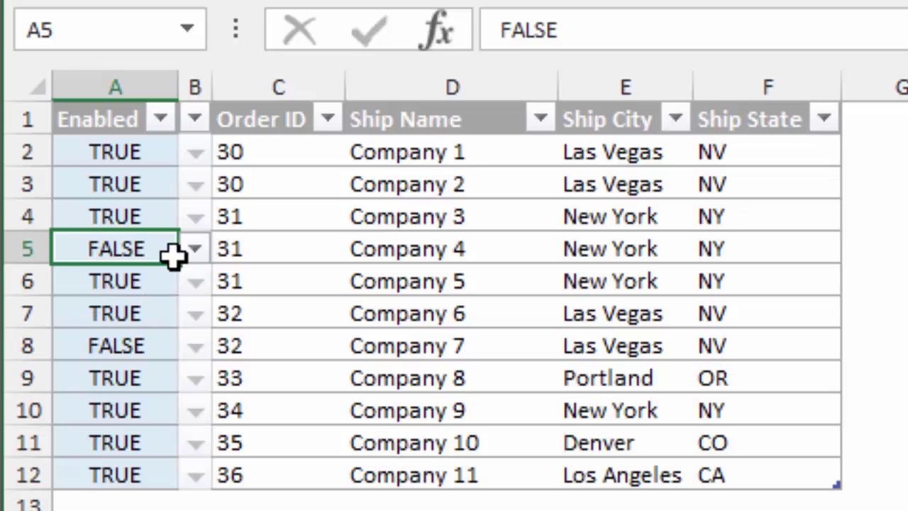
pyautogui.click(203, 281)
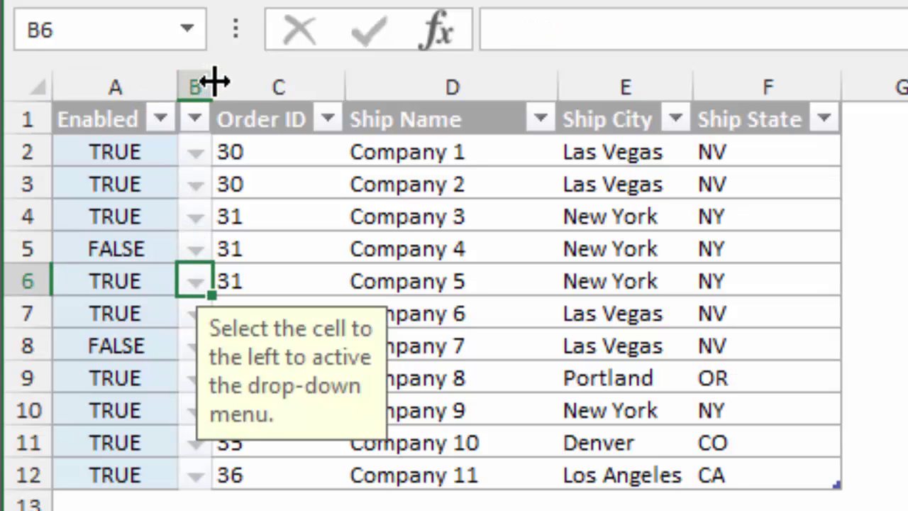
pyautogui.moveTo(213, 80); pyautogui.dragTo(215, 83)
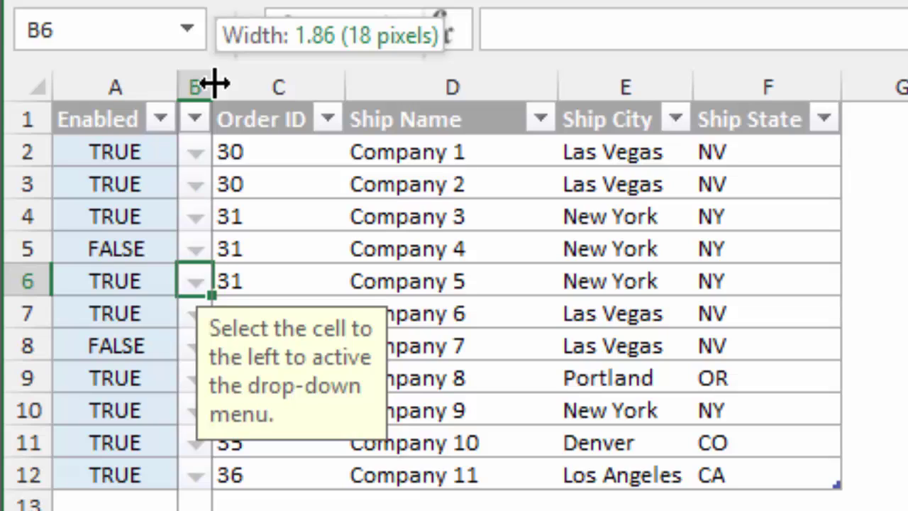
pyautogui.moveTo(214, 83); pyautogui.dragTo(214, 83)
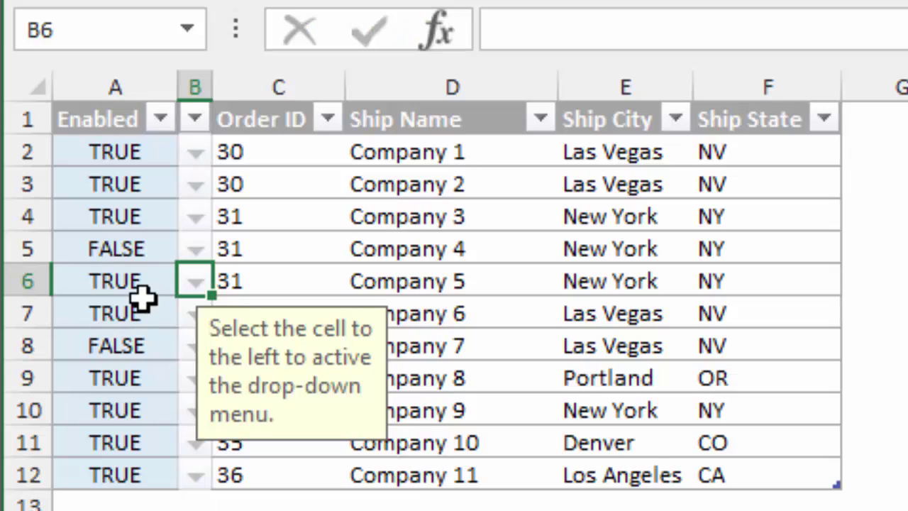